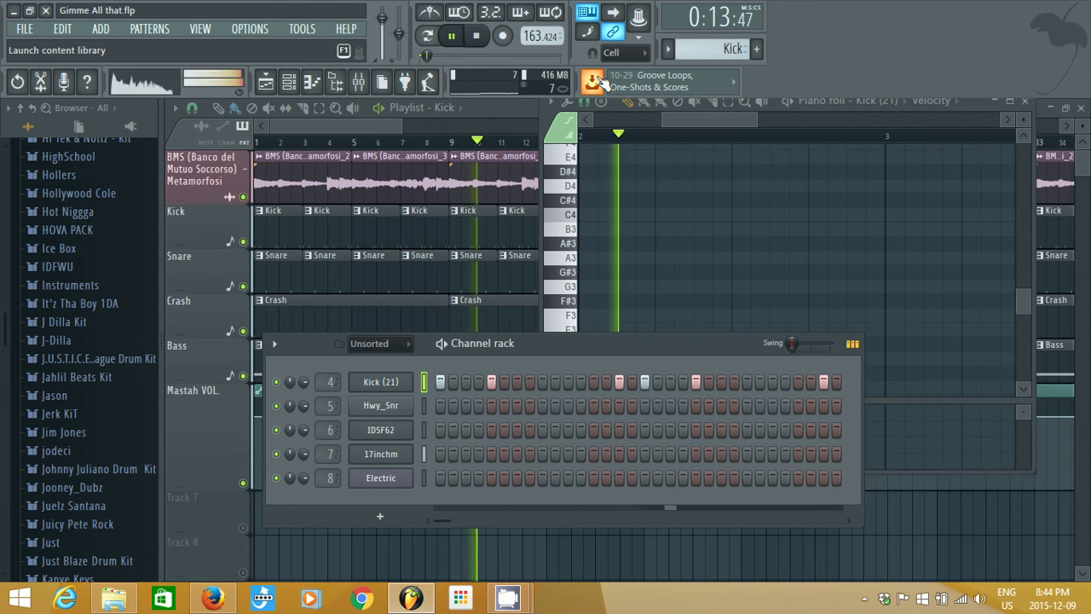
# Show the Snare pattern and the Crash pattern in turn in the channel rack to review their steps.
pyautogui.click(668, 48)
pyautogui.click(689, 88)
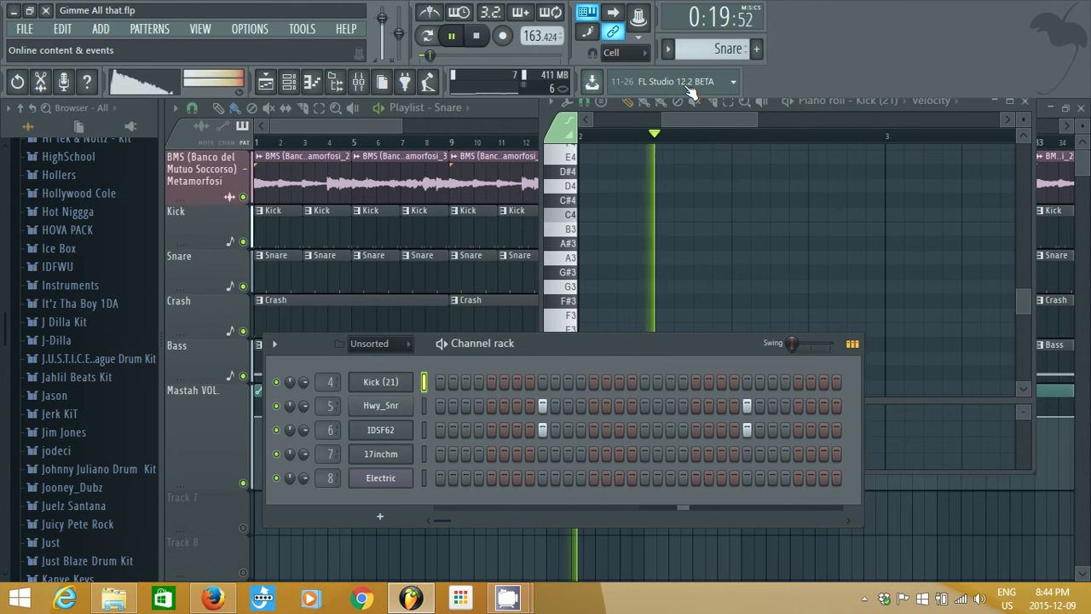
pyautogui.click(669, 51)
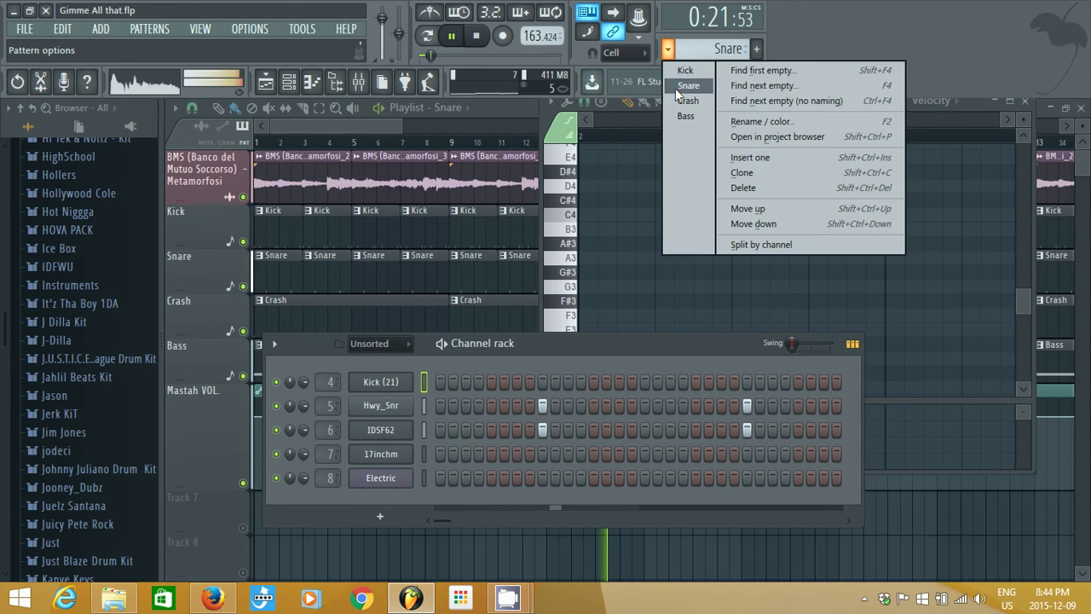
pyautogui.click(681, 102)
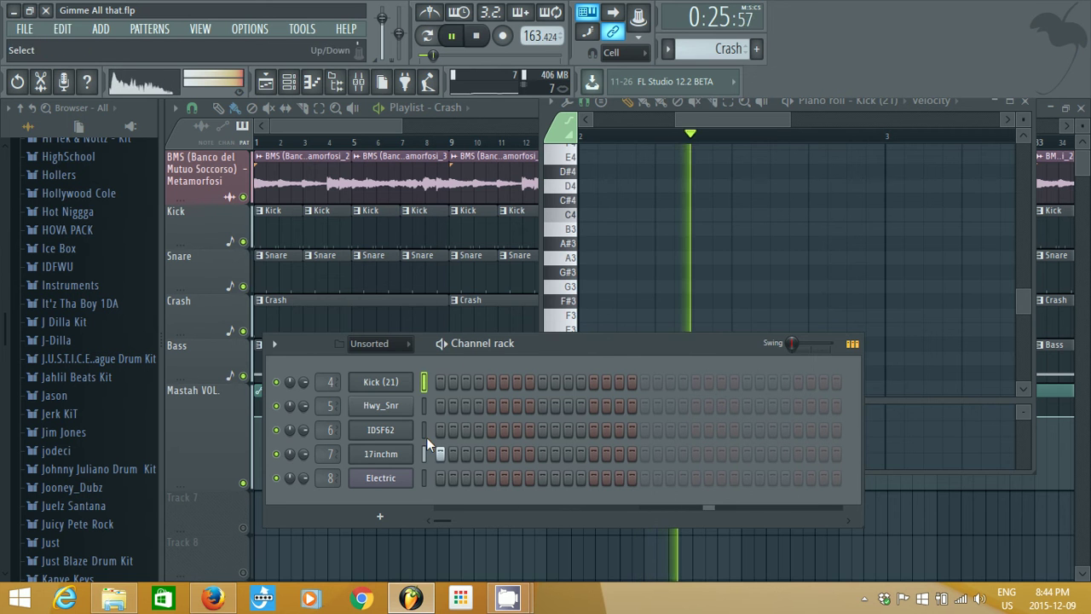
# Open the 17inchm crash channel and lower its mixer track volume to about -12.7 dB.
pyautogui.click(397, 456)
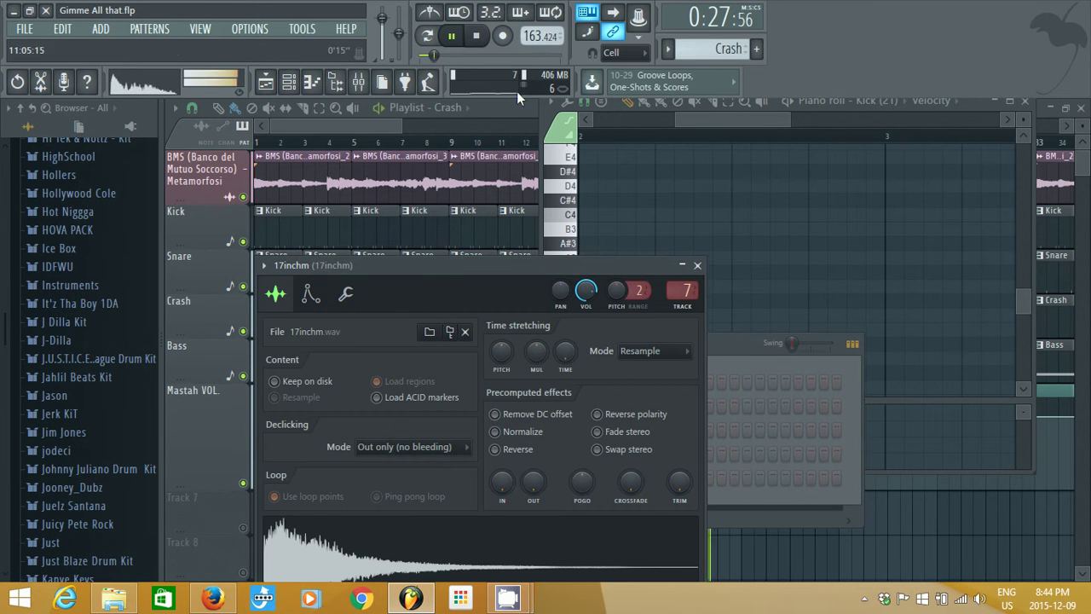
pyautogui.click(368, 81)
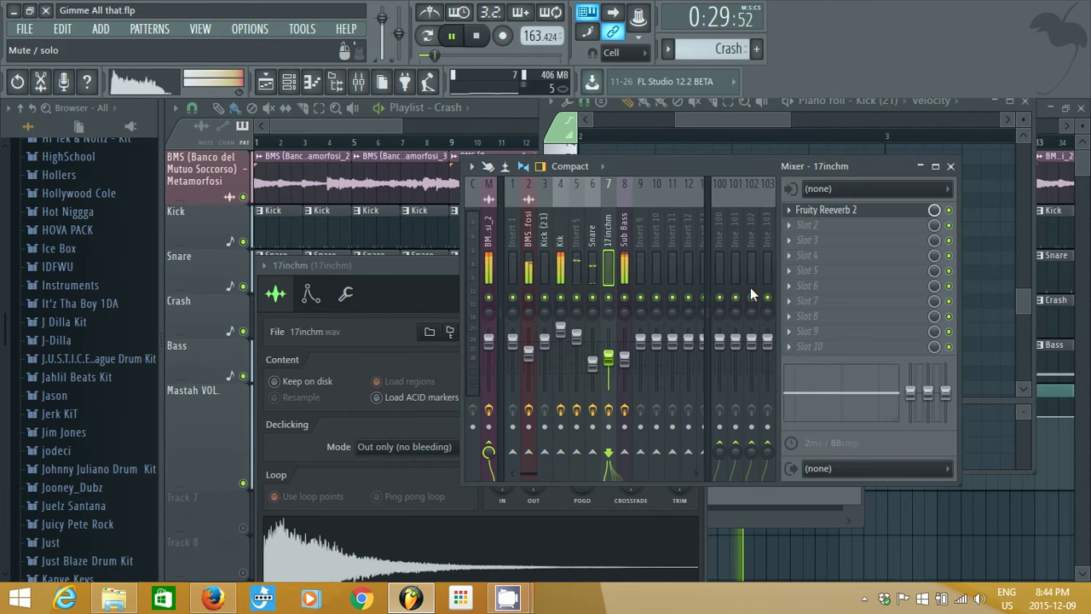
pyautogui.moveTo(609, 358); pyautogui.dragTo(617, 368)
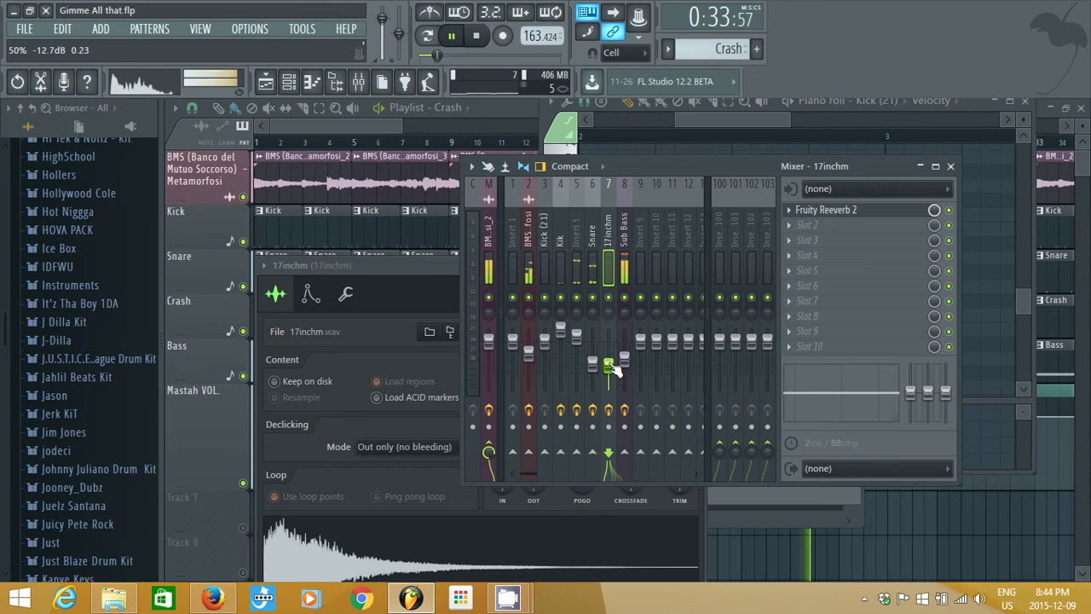
# Adjust the Sub Bass mixer track volume to about -8.6 dB and return to the playlist.
pyautogui.moveTo(627, 358)
pyautogui.mouseDown()
pyautogui.moveTo(634, 343)
pyautogui.moveTo(635, 381)
pyautogui.moveTo(634, 364)
pyautogui.mouseUp()
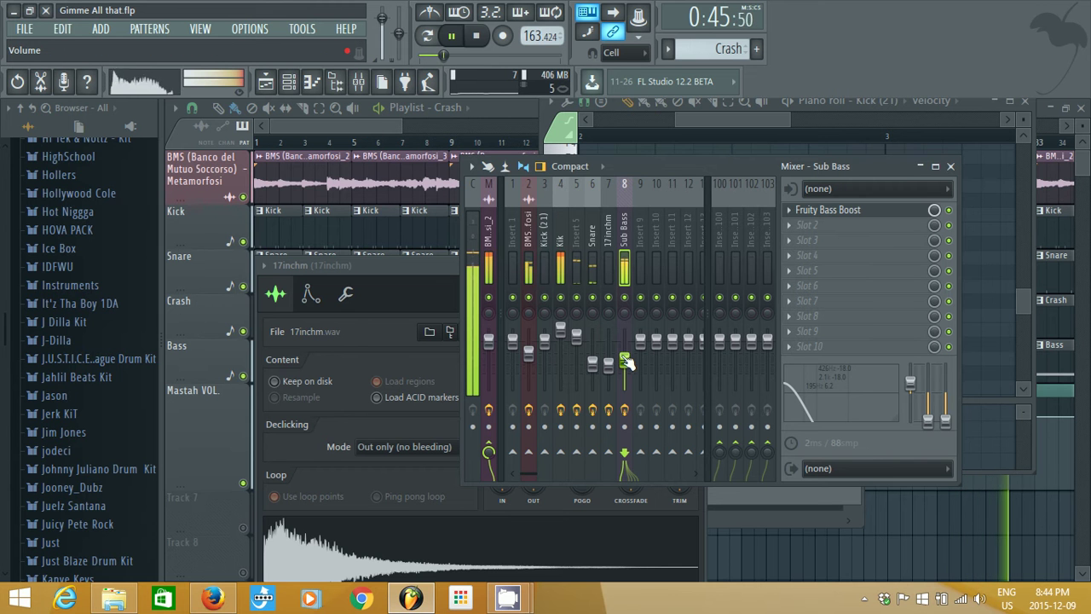
pyautogui.moveTo(627, 364); pyautogui.dragTo(628, 360)
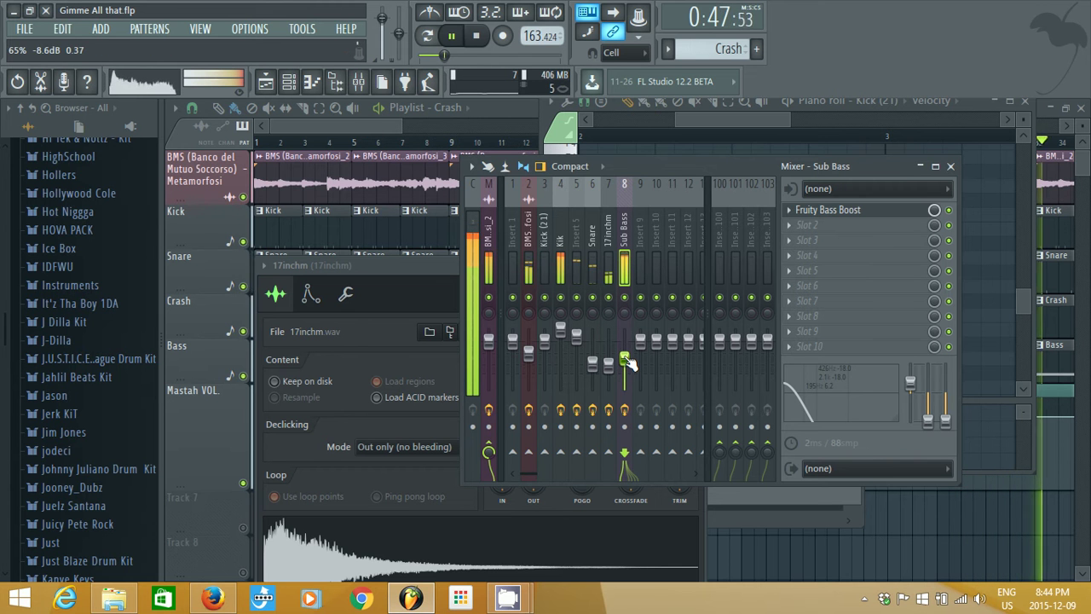
pyautogui.click(376, 124)
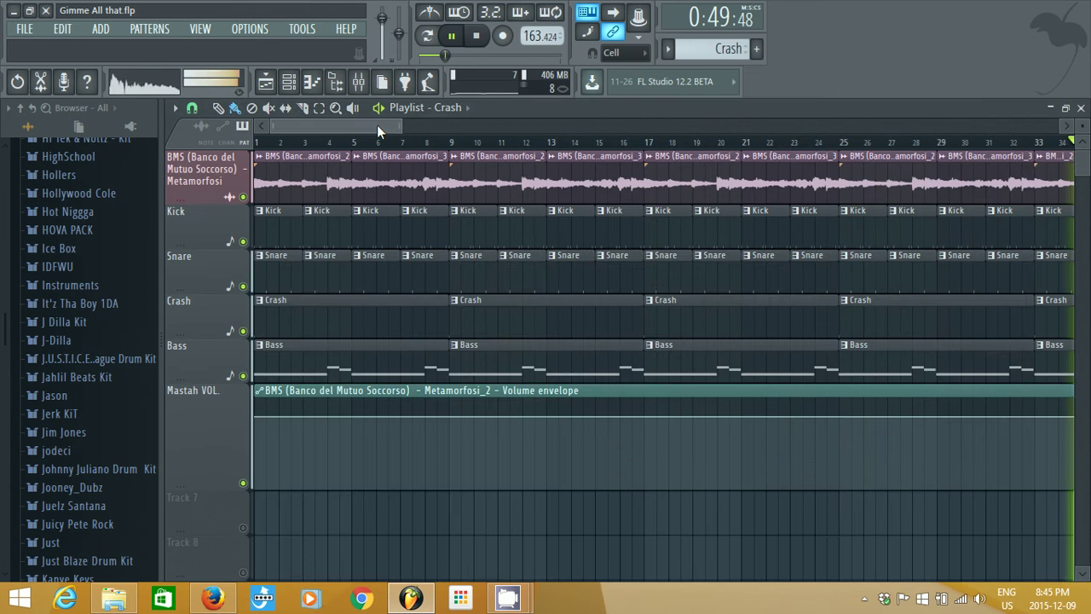
# Select the Bass pattern and view its ghost notes in the 17inchm channel's piano roll up to bar 9.
pyautogui.click(668, 48)
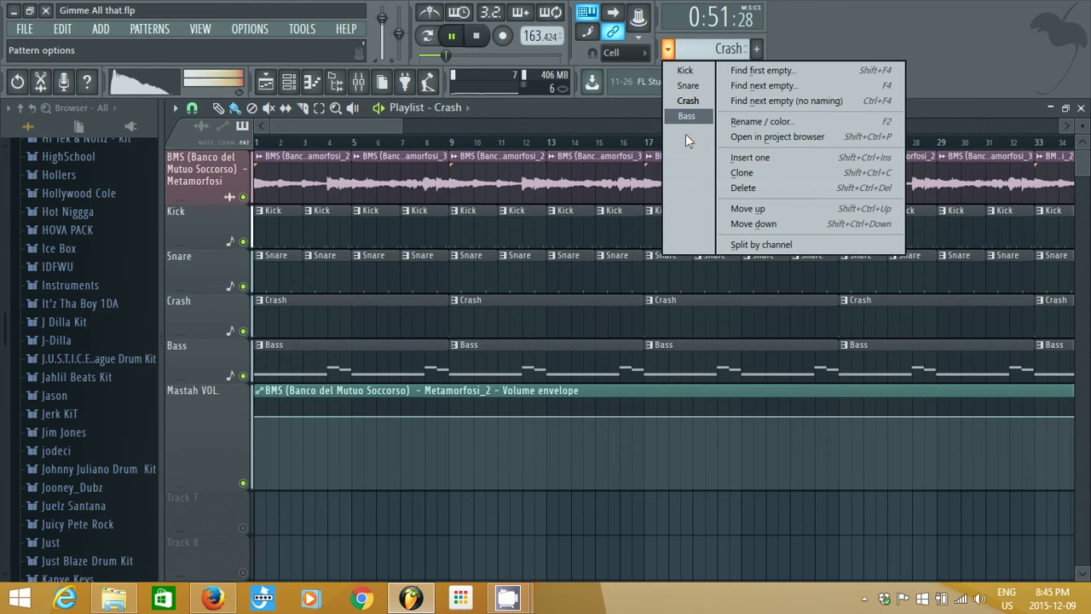
pyautogui.click(682, 115)
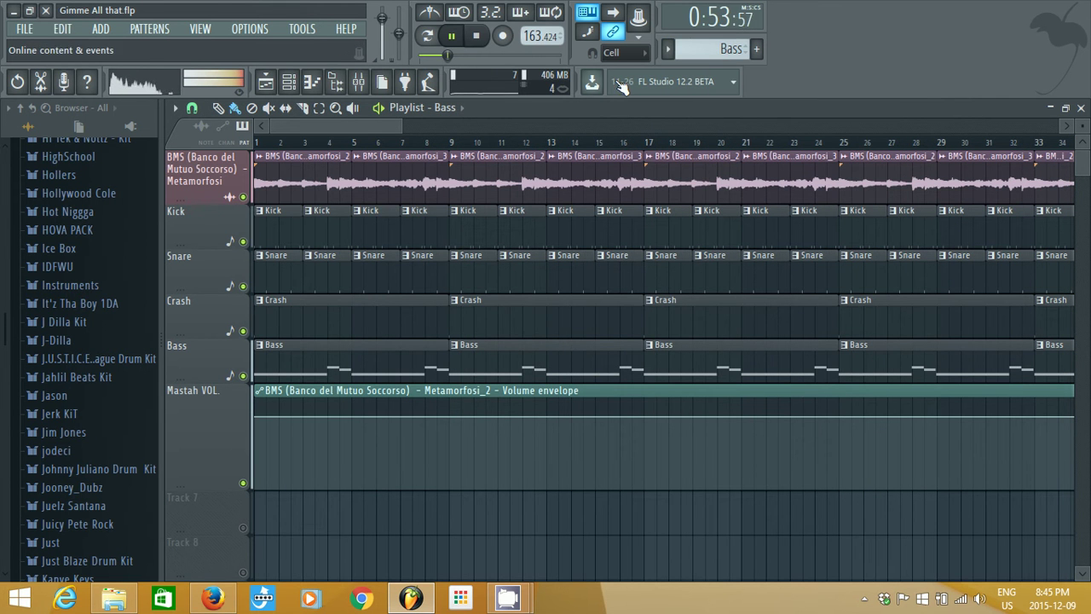
pyautogui.click(311, 83)
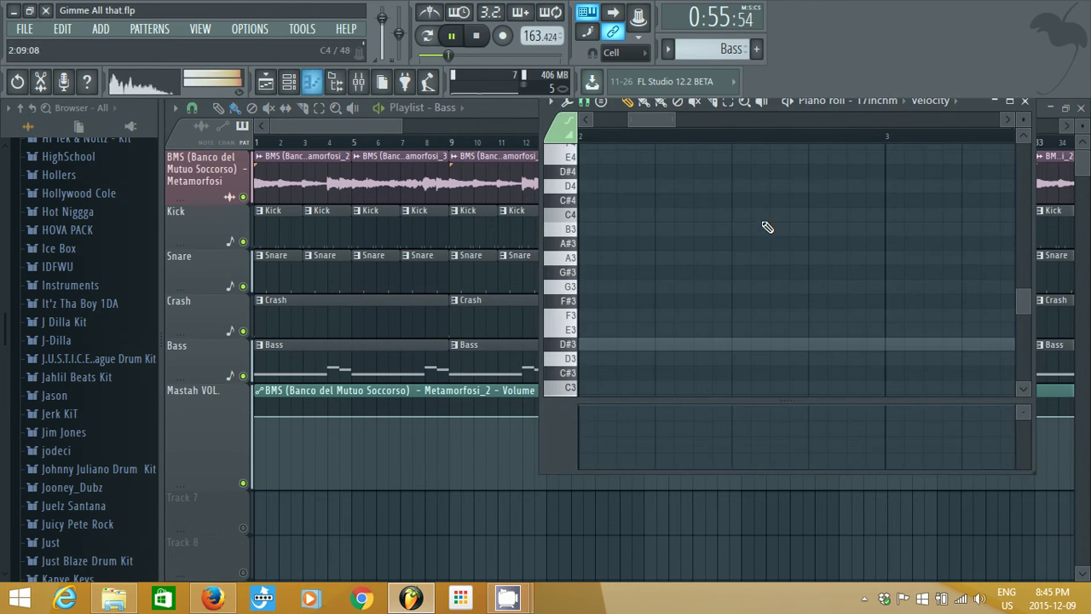
pyautogui.click(1010, 102)
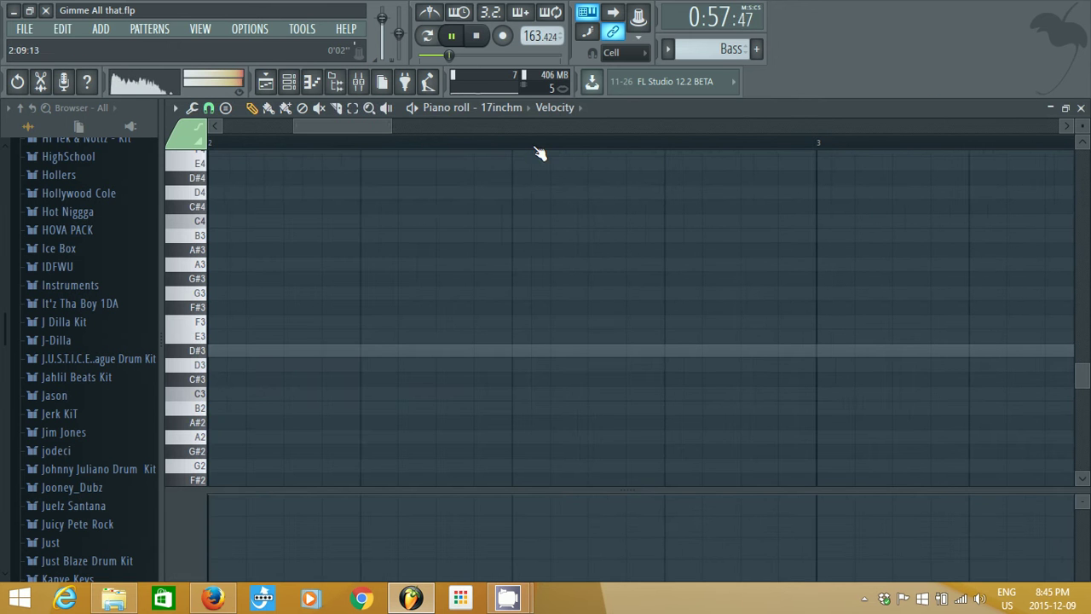
pyautogui.moveTo(386, 128); pyautogui.dragTo(818, 121)
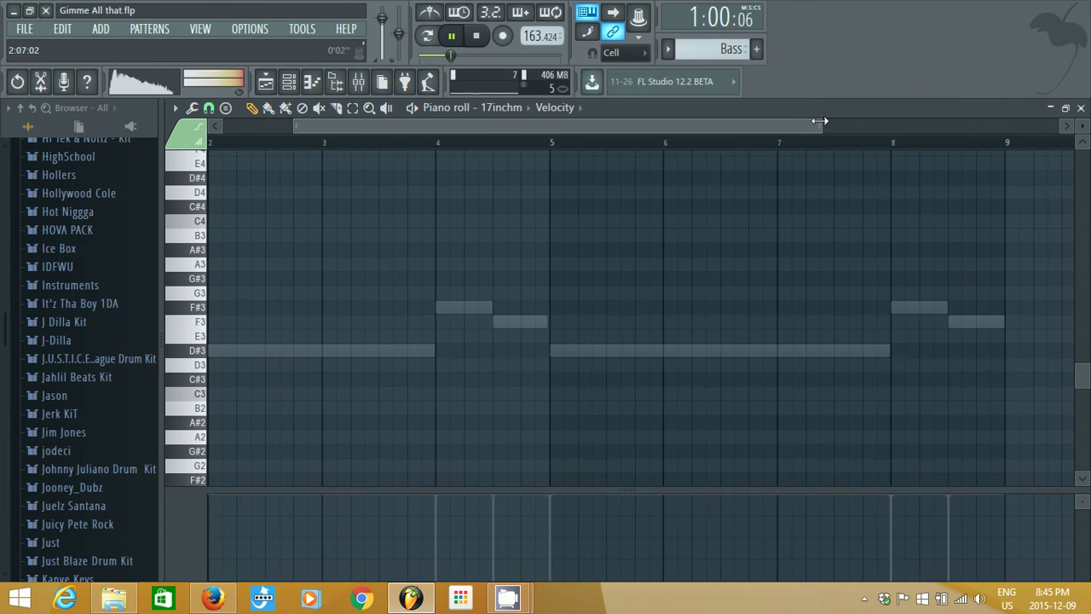
pyautogui.click(1080, 111)
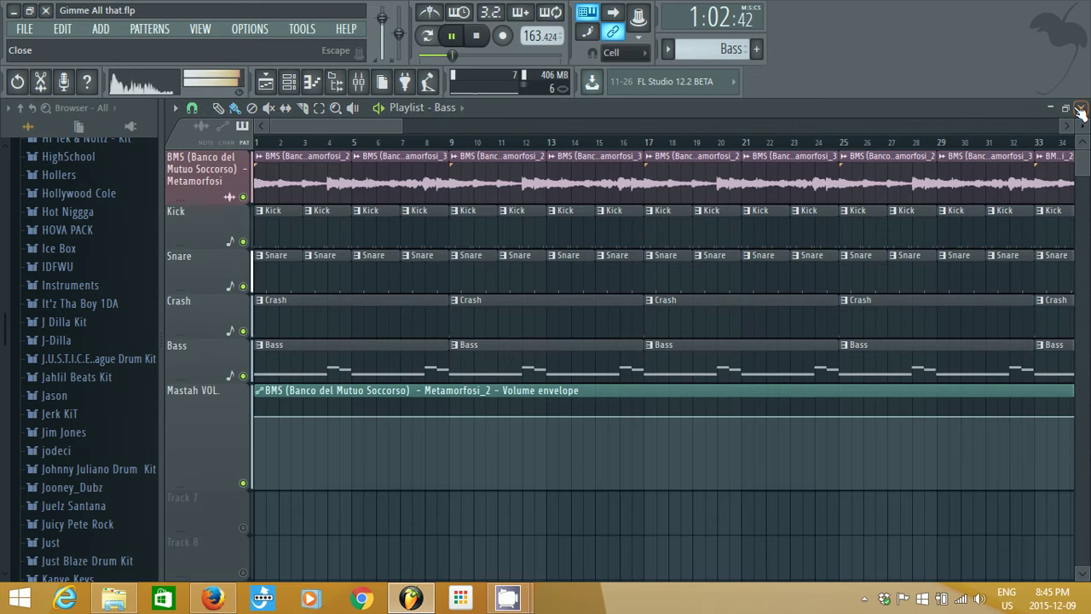
# Open the Bass clip's Electric channel in the piano roll and examine its notes up to bar 9.
pyautogui.doubleClick(508, 354)
pyautogui.moveTo(629, 126); pyautogui.dragTo(838, 127)
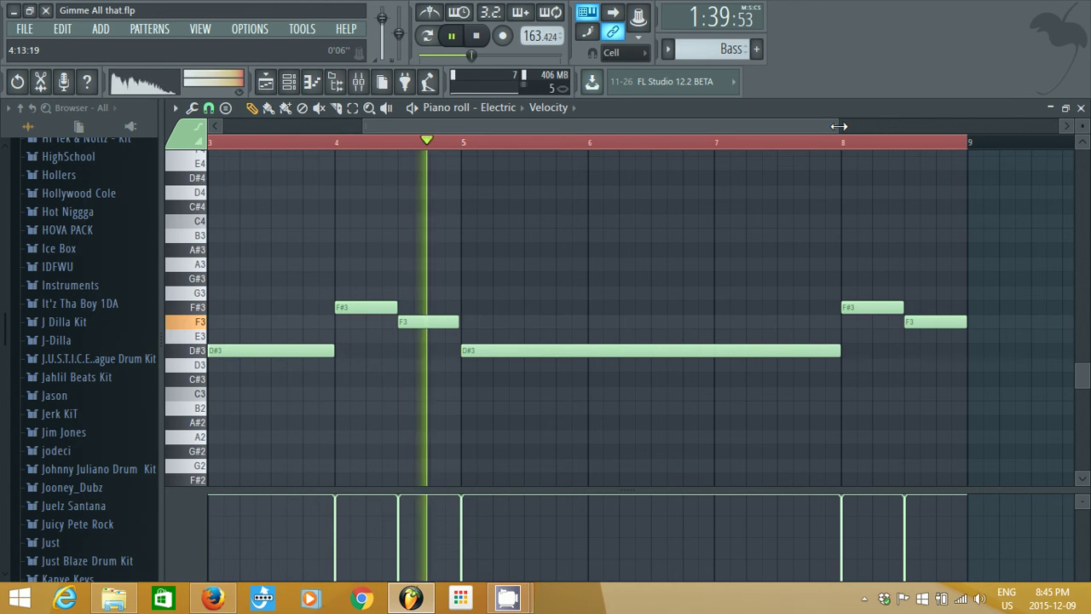
pyautogui.click(1080, 107)
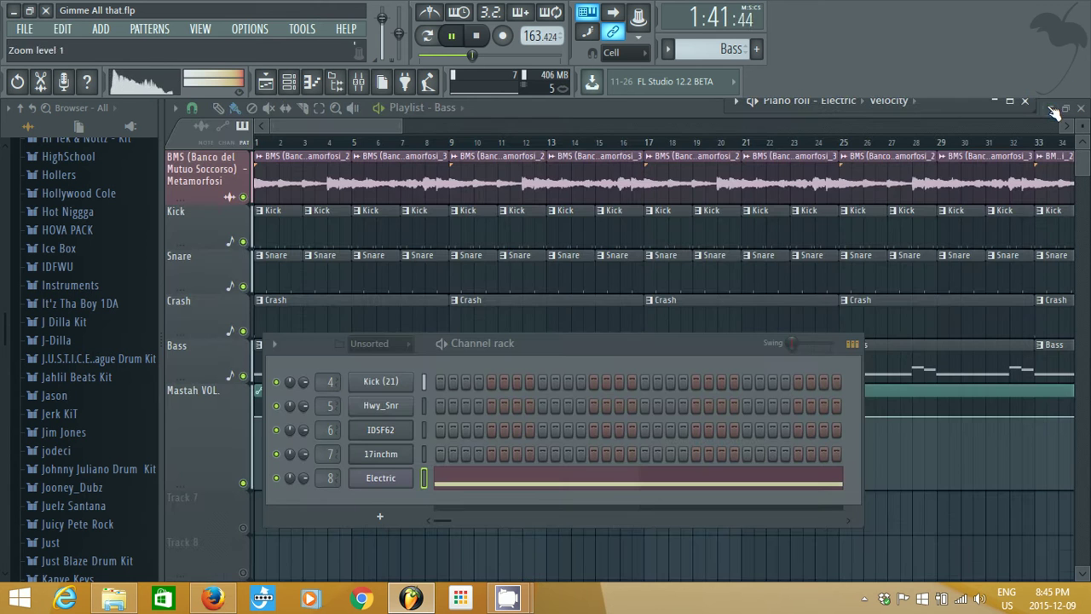
# Reset the Kik mixer track's volume to its default of 0.0 dB and select the BMS sample's mixer track.
pyautogui.click(335, 80)
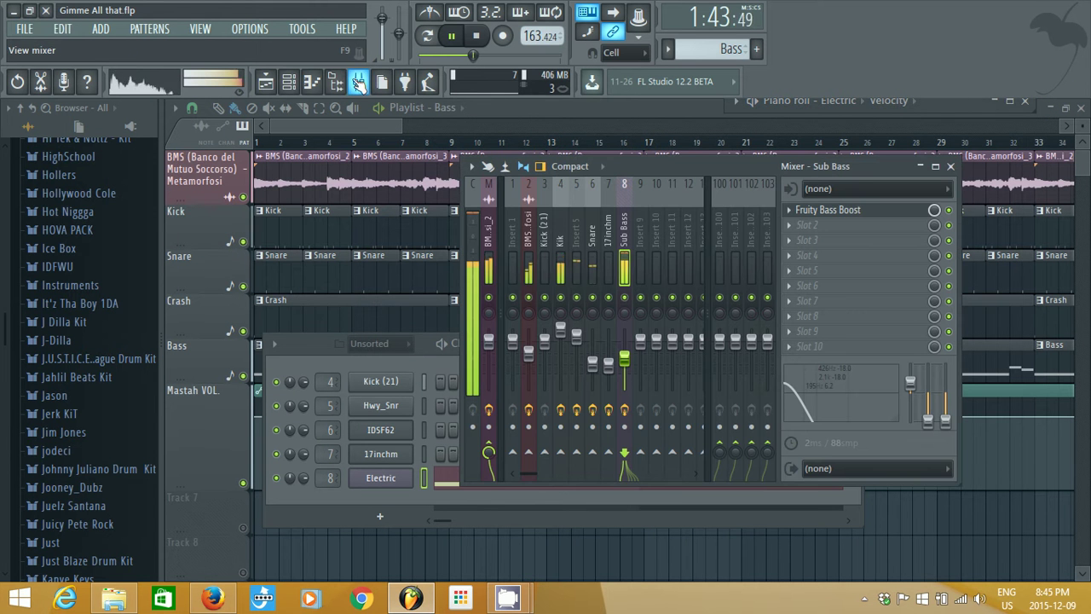
pyautogui.click(557, 227)
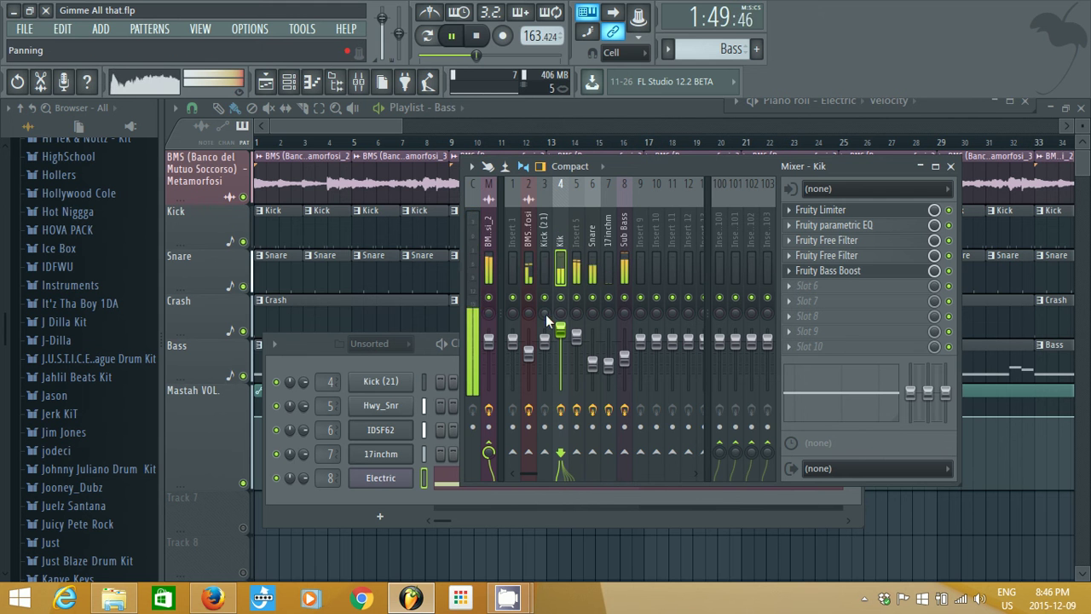
pyautogui.moveTo(564, 341); pyautogui.dragTo(561, 341)
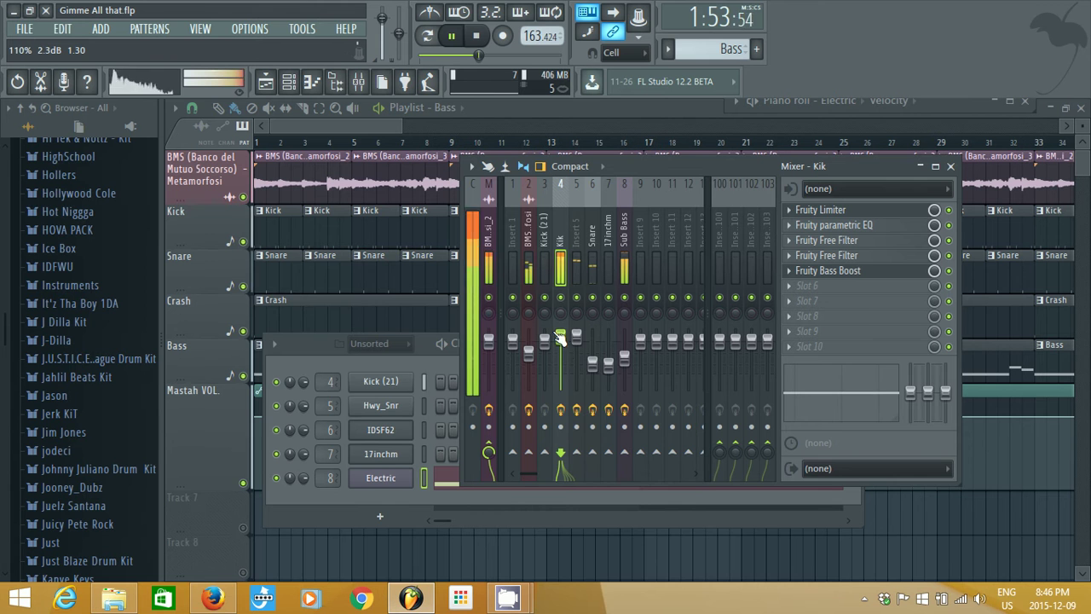
pyautogui.rightClick(561, 339)
pyautogui.click(579, 347)
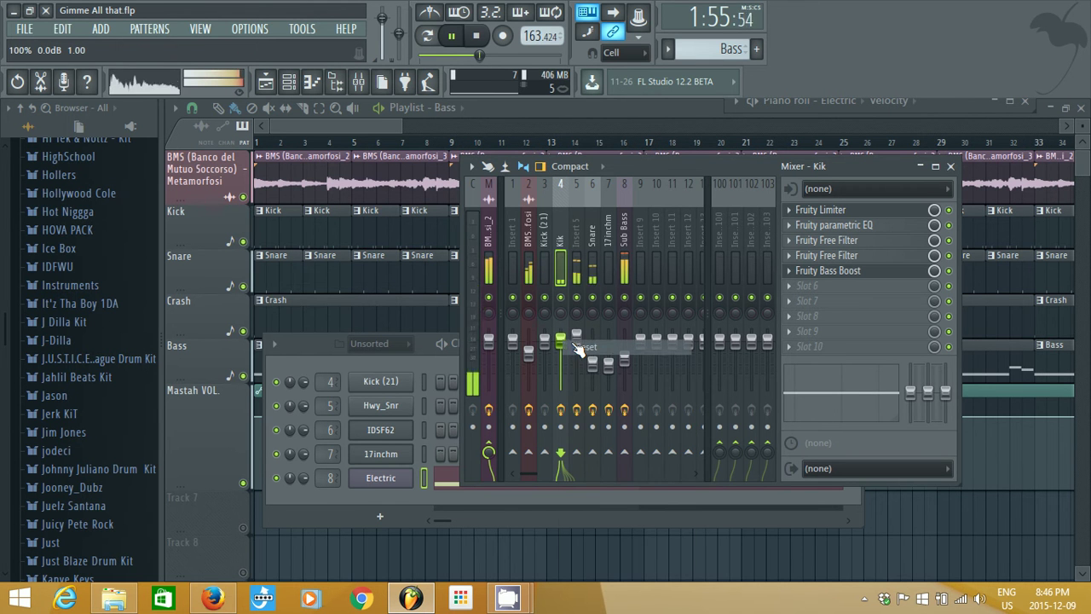
pyautogui.click(528, 256)
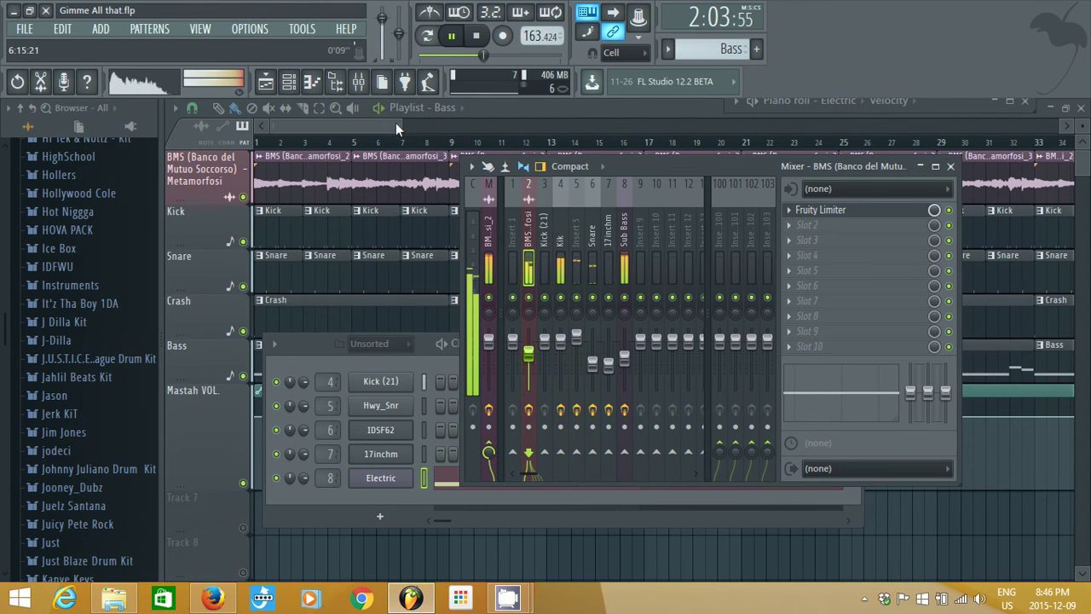
# Move the start of the Mastah VOL. fade-out to about bar 177 by adding an envelope point there and deleting the one at bar 169.
pyautogui.moveTo(395, 124); pyautogui.dragTo(1040, 127)
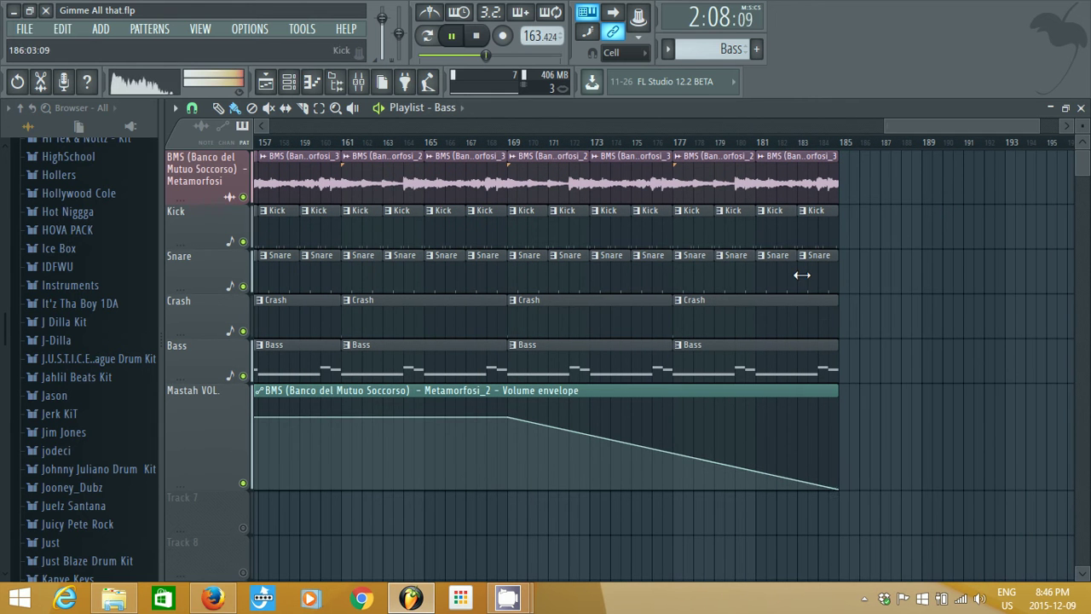
pyautogui.rightClick(693, 418)
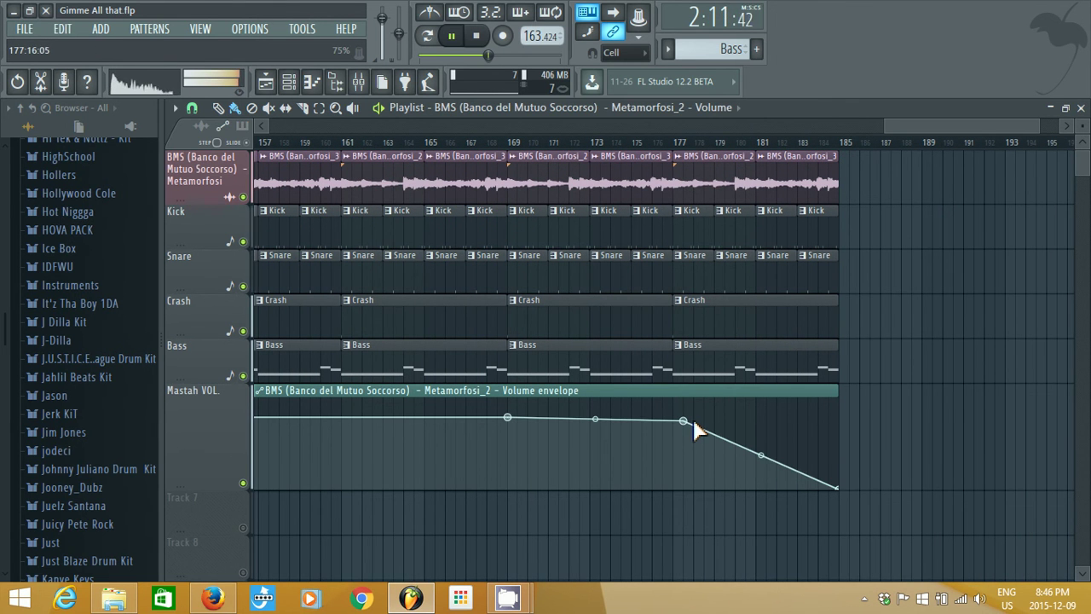
pyautogui.rightClick(508, 417)
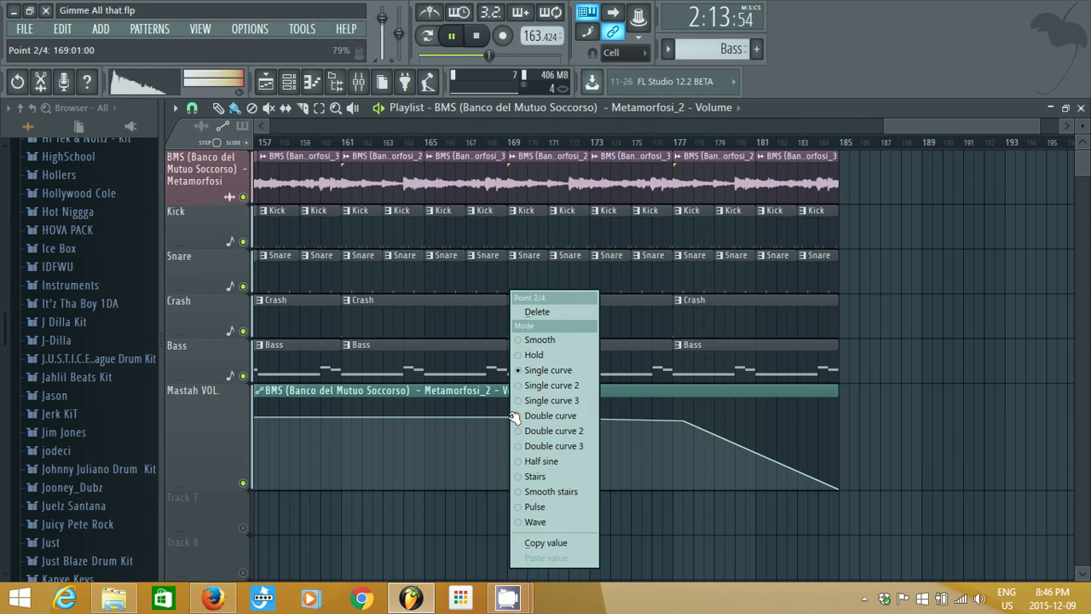
pyautogui.click(543, 316)
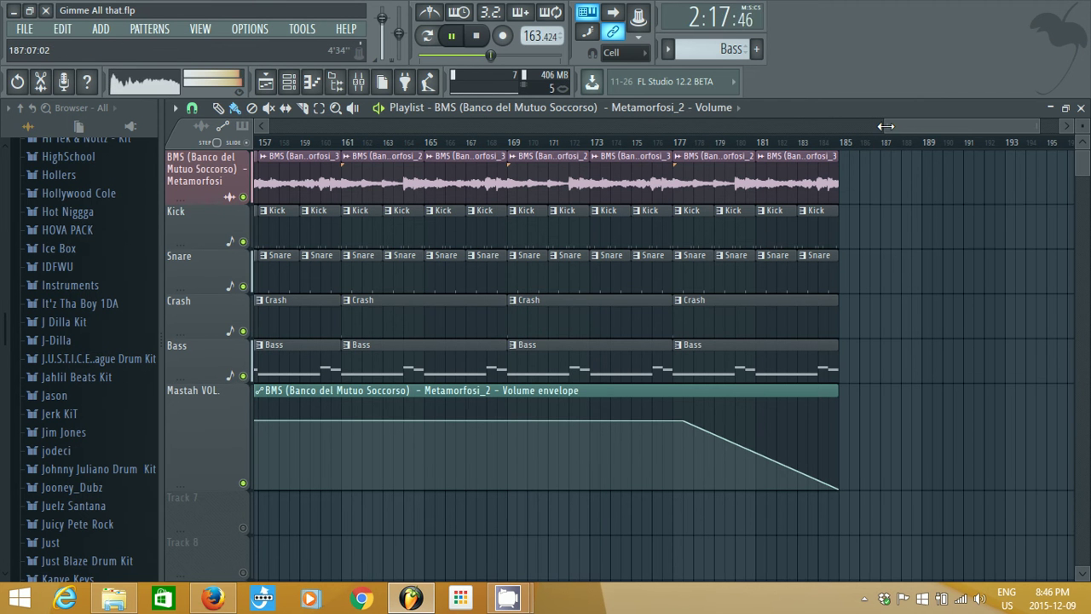
pyautogui.moveTo(886, 126); pyautogui.dragTo(269, 126)
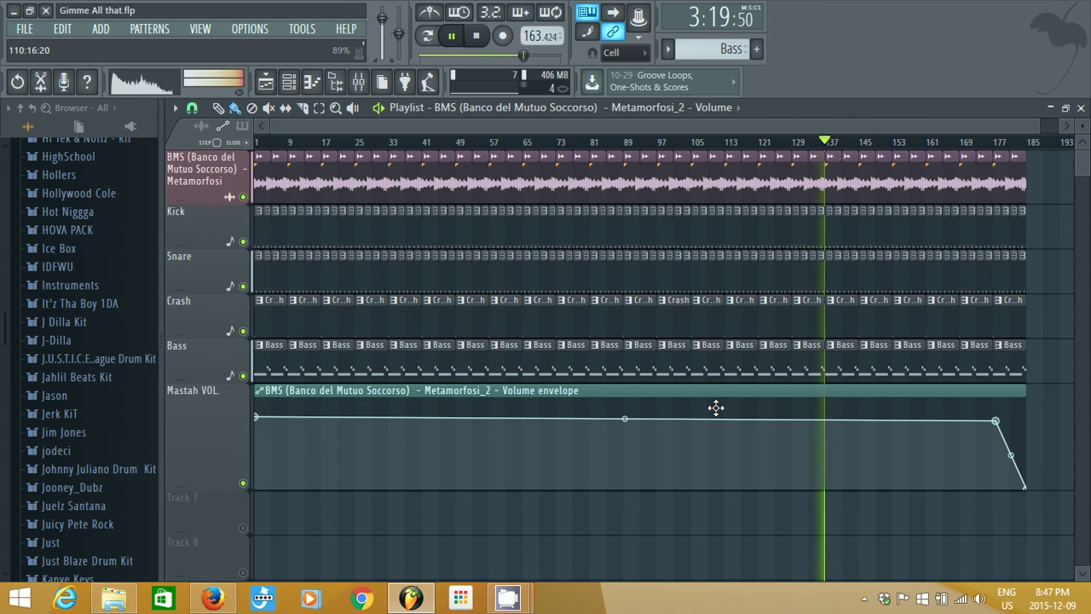
# Lower the Snare mixer track's volume to about -12.6 dB, select the 17inchm track, and return to the playlist.
pyautogui.click(359, 82)
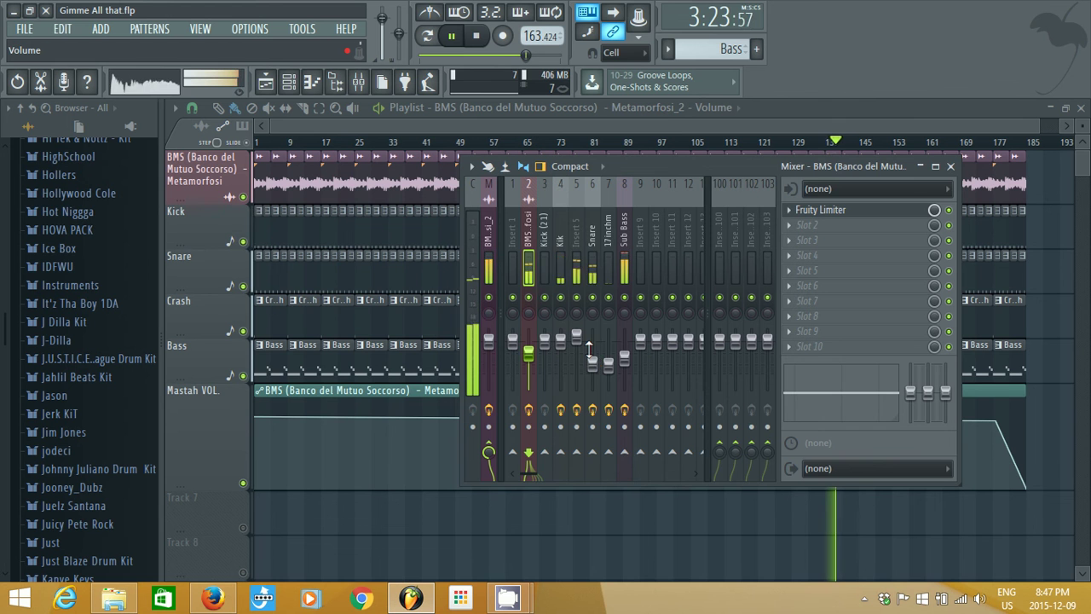
pyautogui.moveTo(592, 363); pyautogui.dragTo(597, 368)
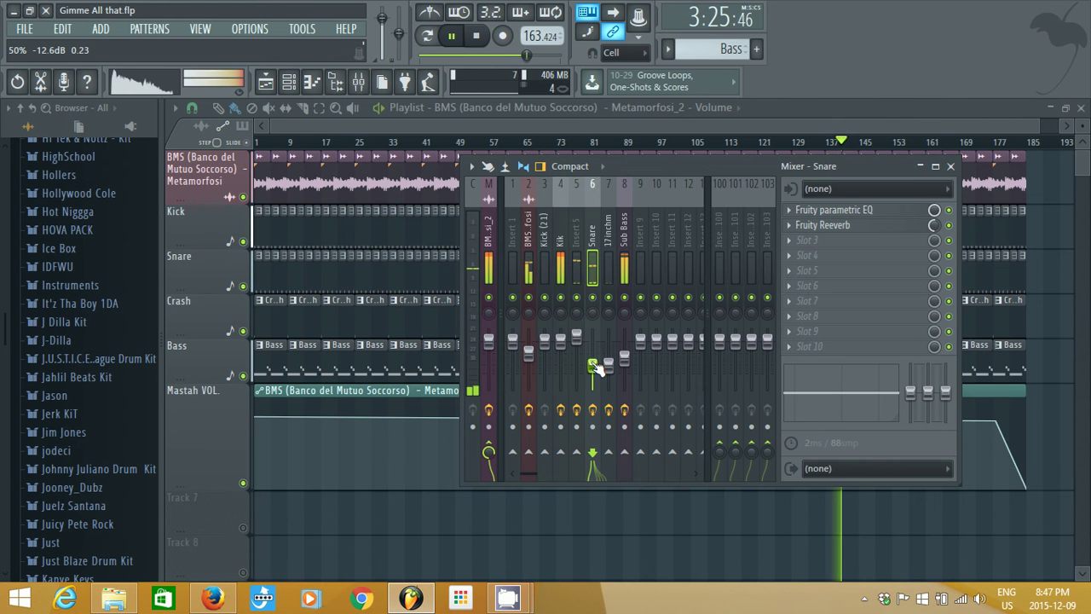
pyautogui.click(610, 368)
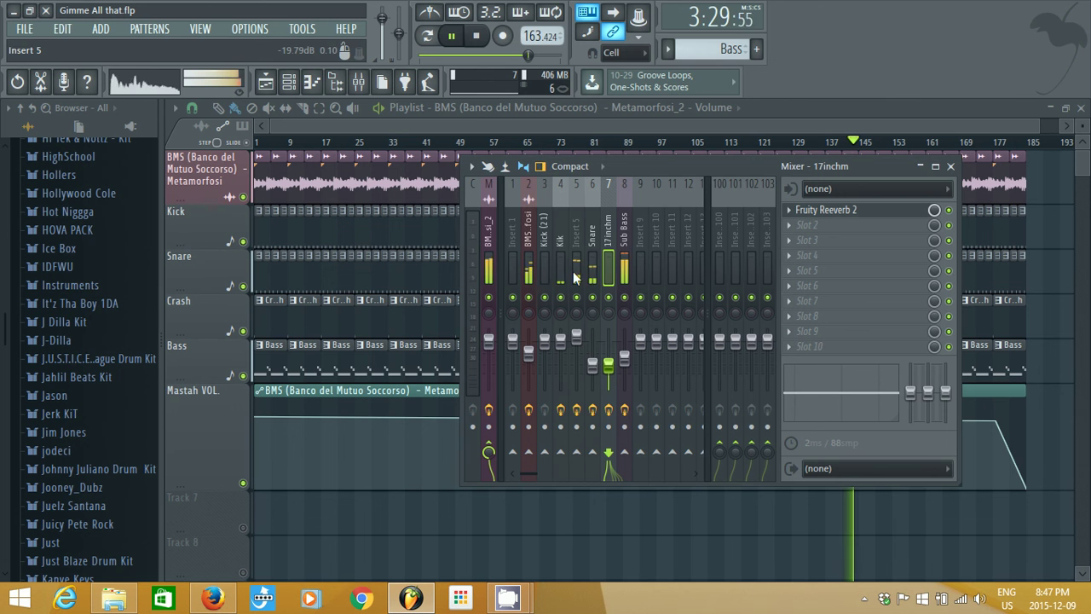
pyautogui.click(377, 117)
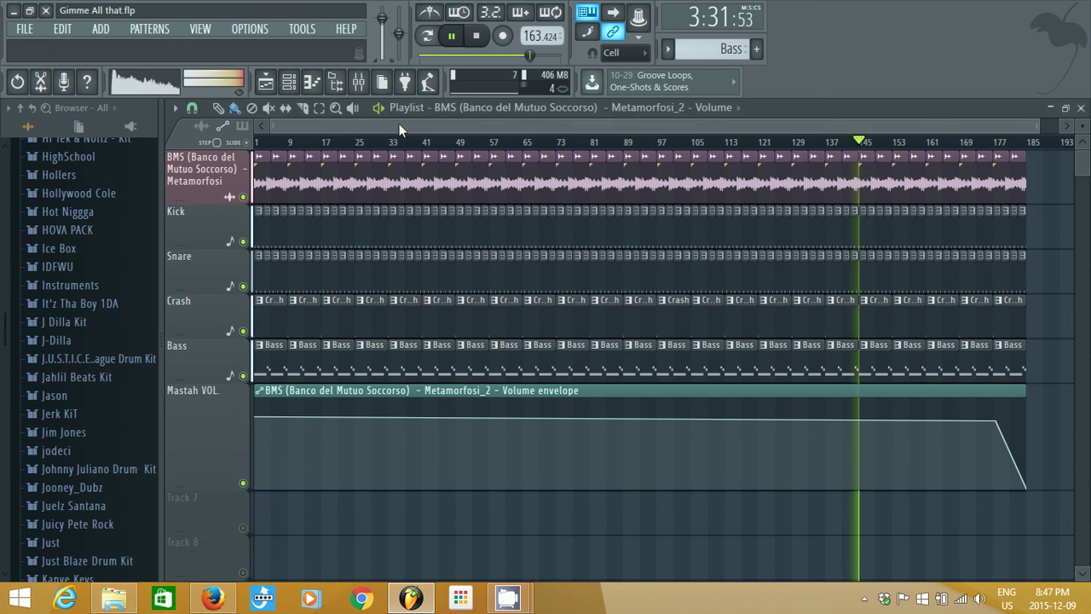
# Bend the final fade-out segment of the Mastah VOL. volume envelope slightly downward using its tension handle.
pyautogui.moveTo(275, 125); pyautogui.dragTo(844, 128)
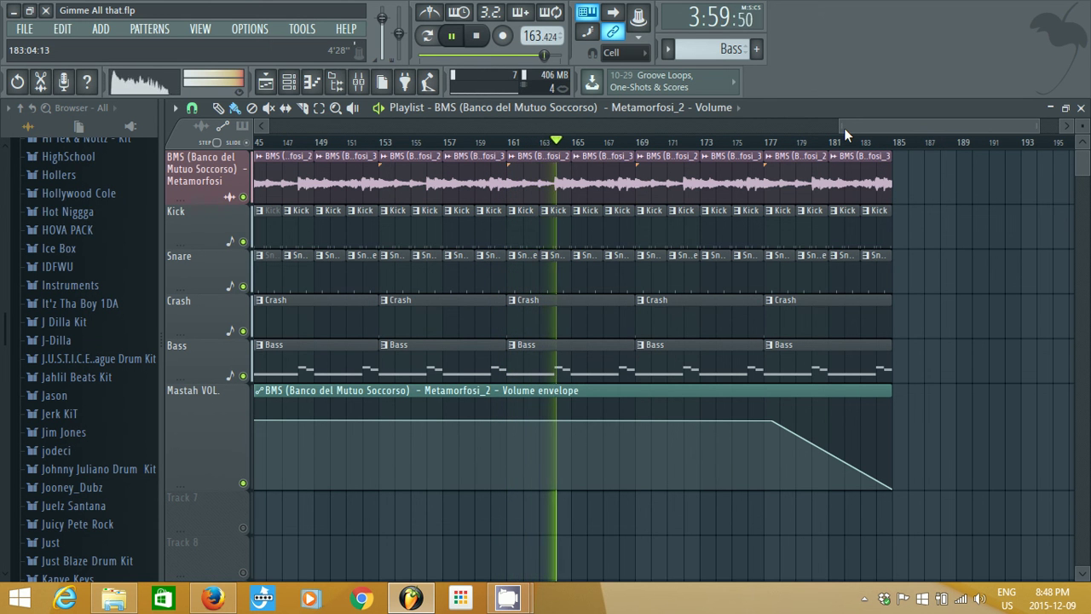
pyautogui.moveTo(843, 127); pyautogui.dragTo(932, 135)
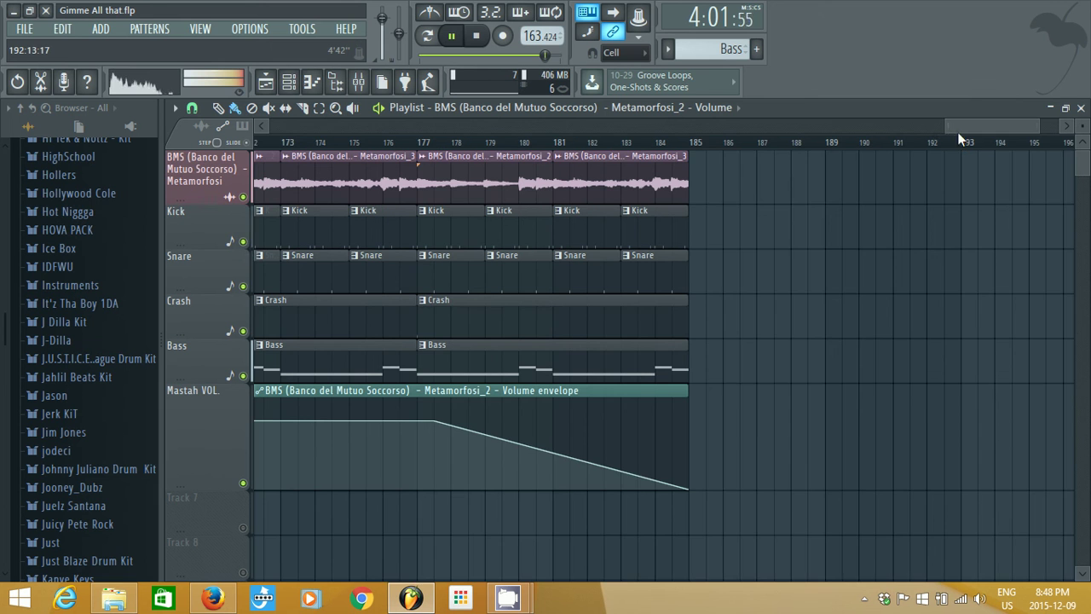
pyautogui.scroll(2, 958, 127)
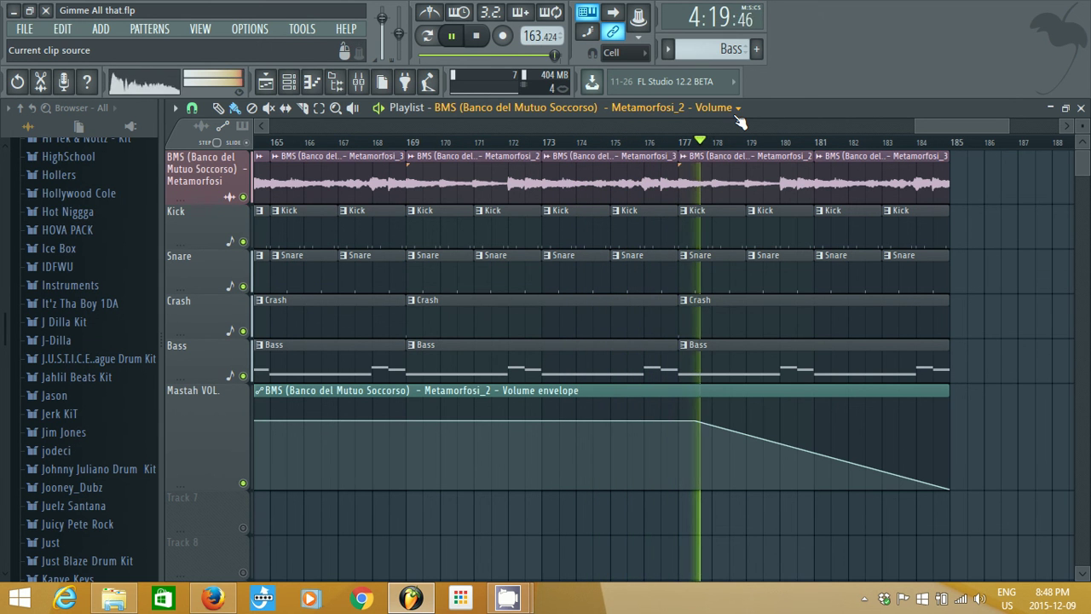
pyautogui.moveTo(913, 126); pyautogui.dragTo(971, 125)
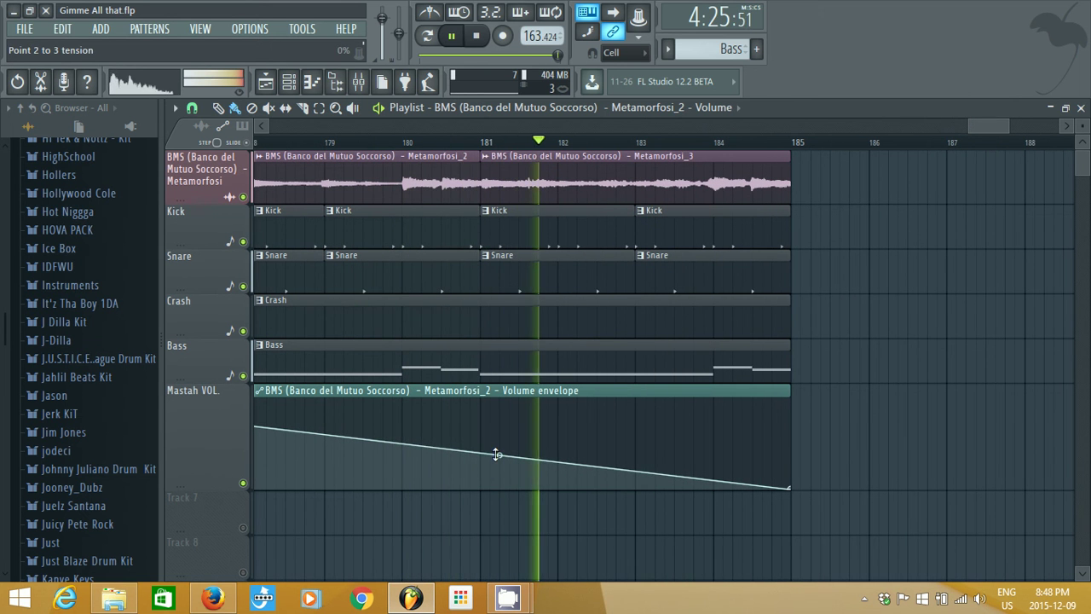
pyautogui.moveTo(523, 457); pyautogui.dragTo(496, 456)
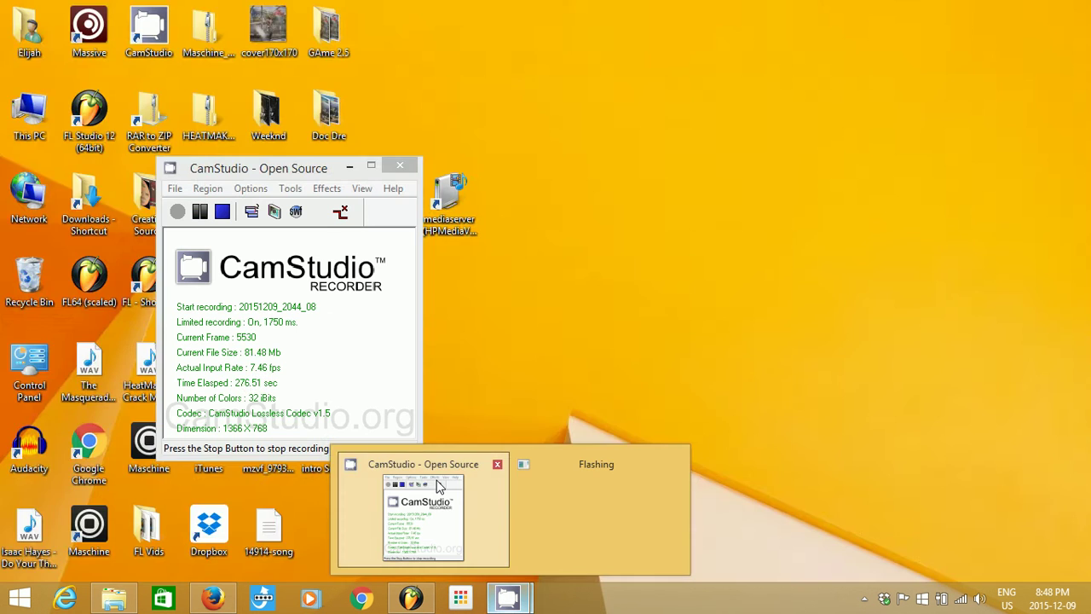
pyautogui.click(430, 511)
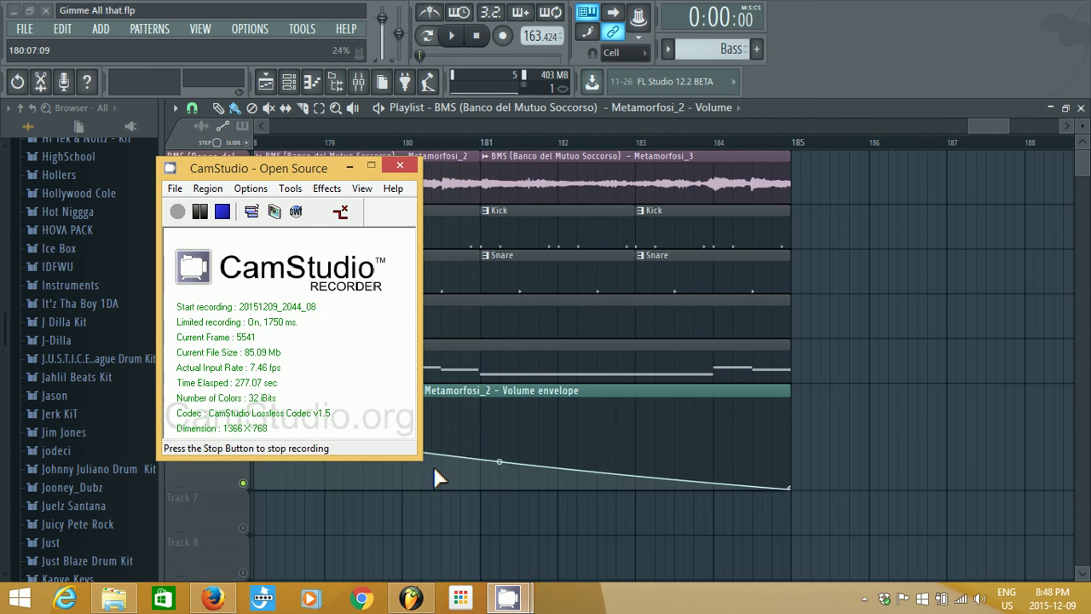